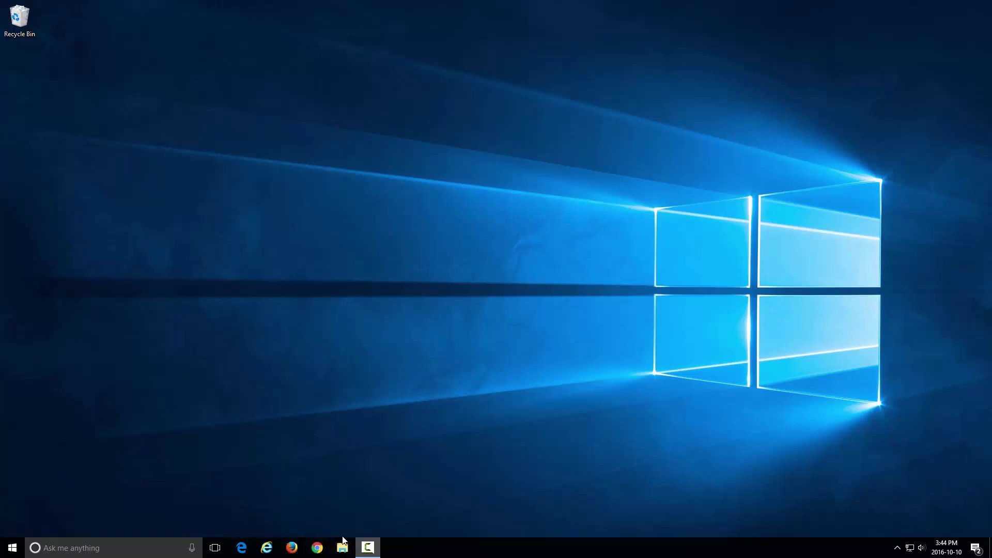
- Launch Firefox from the taskbar and load google.com to search for adobe flash
{"action": "left_click", "coordinate": [292, 547]}
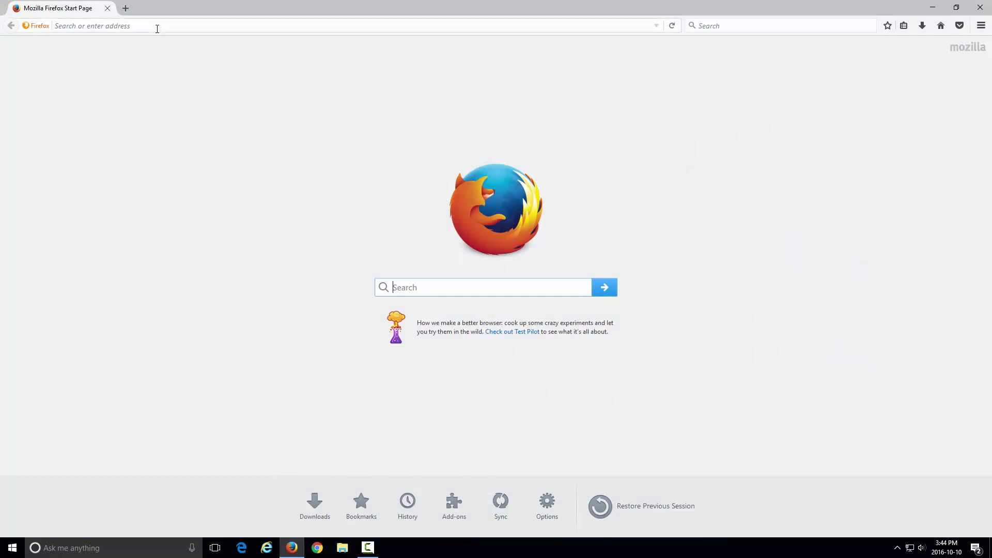
{"action": "left_click", "coordinate": [157, 29]}
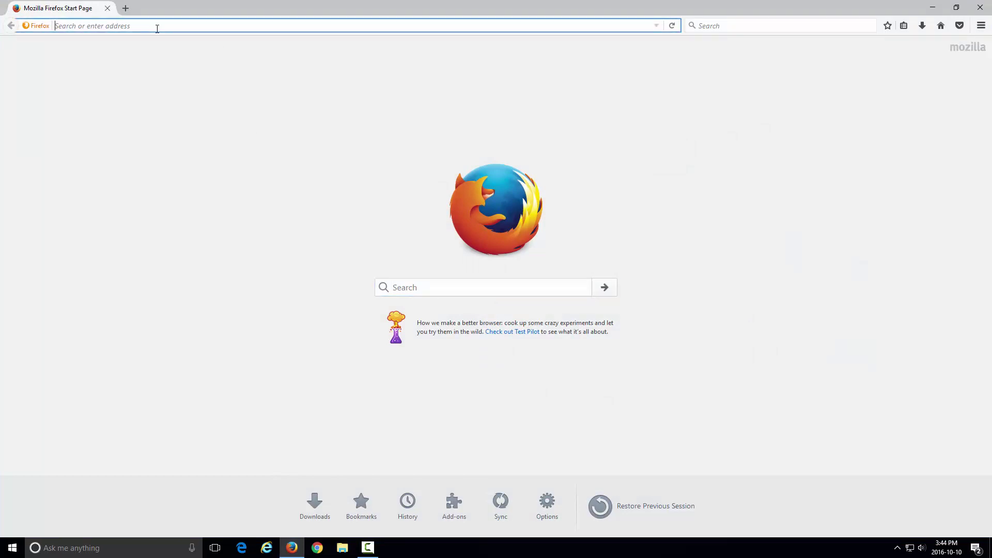
{"action": "type", "text": "google.com/"}
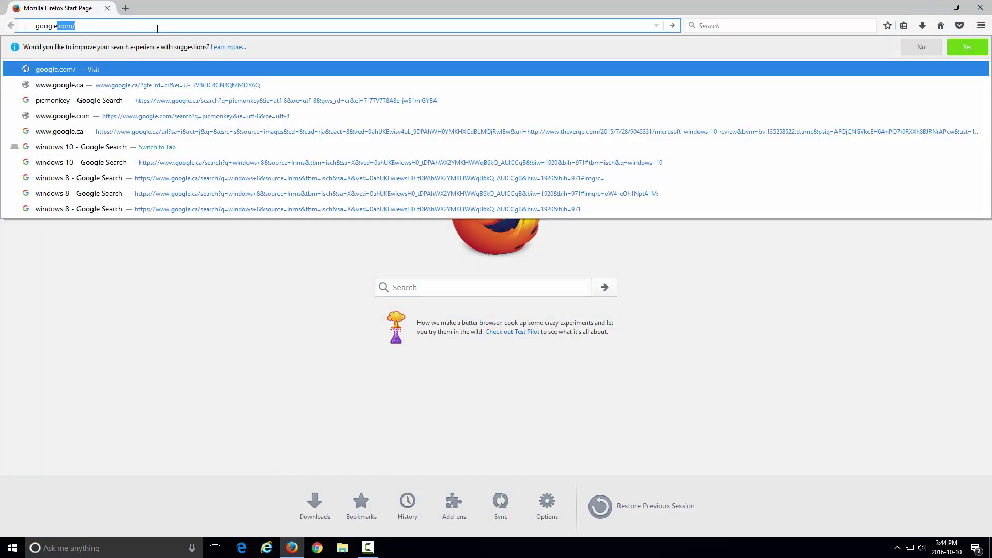
{"action": "key", "text": "Return"}
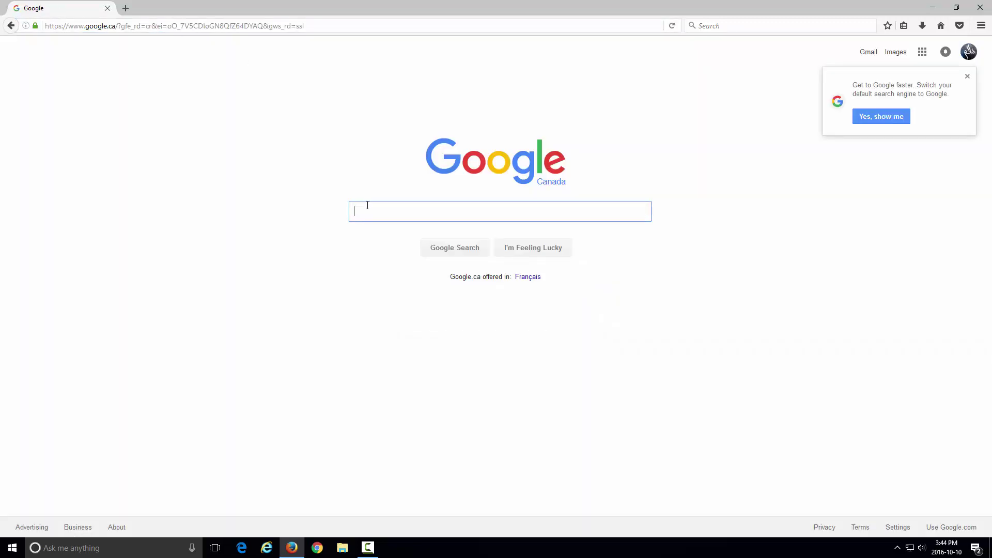
{"action": "type", "text": "adobe flash"}
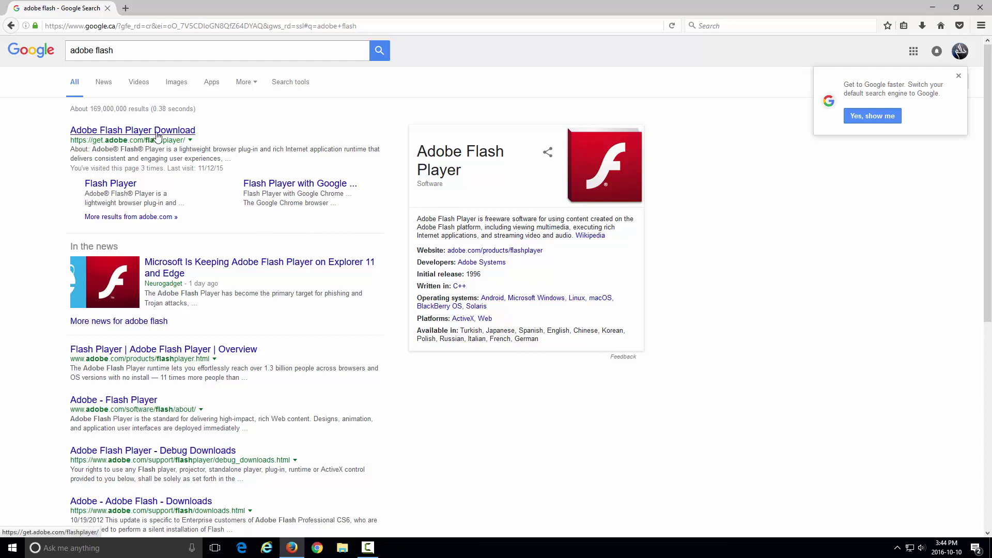
- Open Adobe's Flash Player download page, decline McAfee and True Key offers, and start the download
{"action": "left_click", "coordinate": [157, 135]}
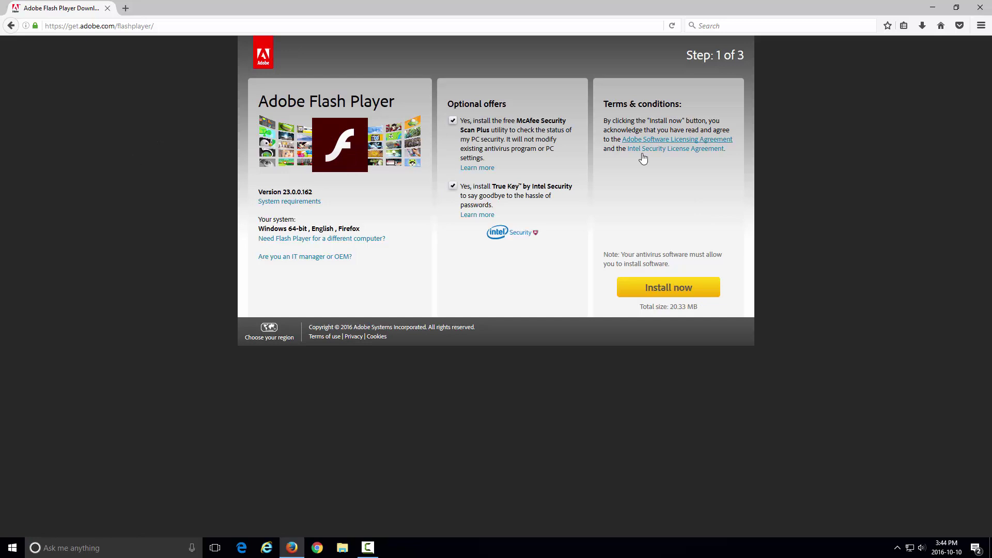
{"action": "left_click", "coordinate": [453, 121]}
{"action": "left_click", "coordinate": [452, 190]}
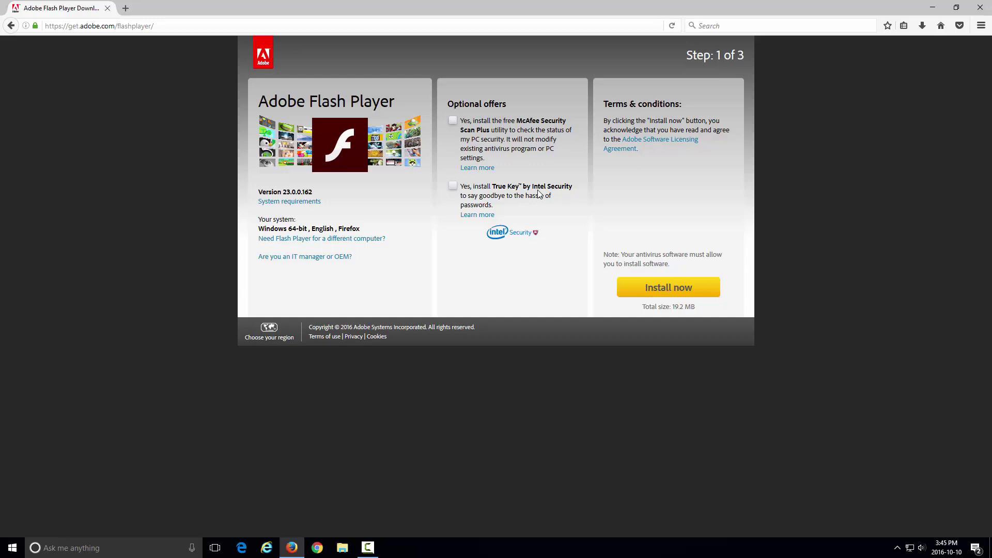
{"action": "left_click", "coordinate": [669, 293]}
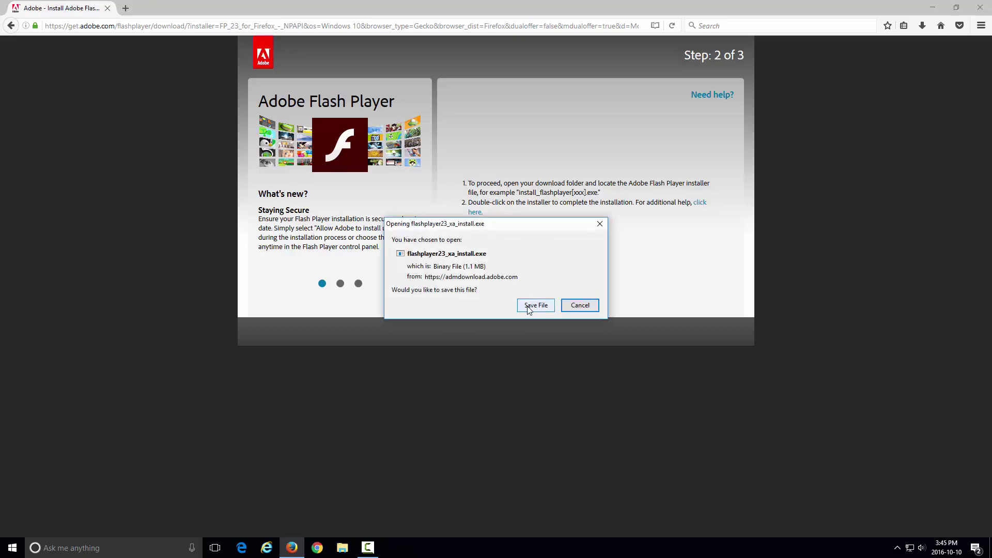
- Save flashplayer23_xa_install.exe and run it from the Downloads list
{"action": "left_click", "coordinate": [528, 307]}
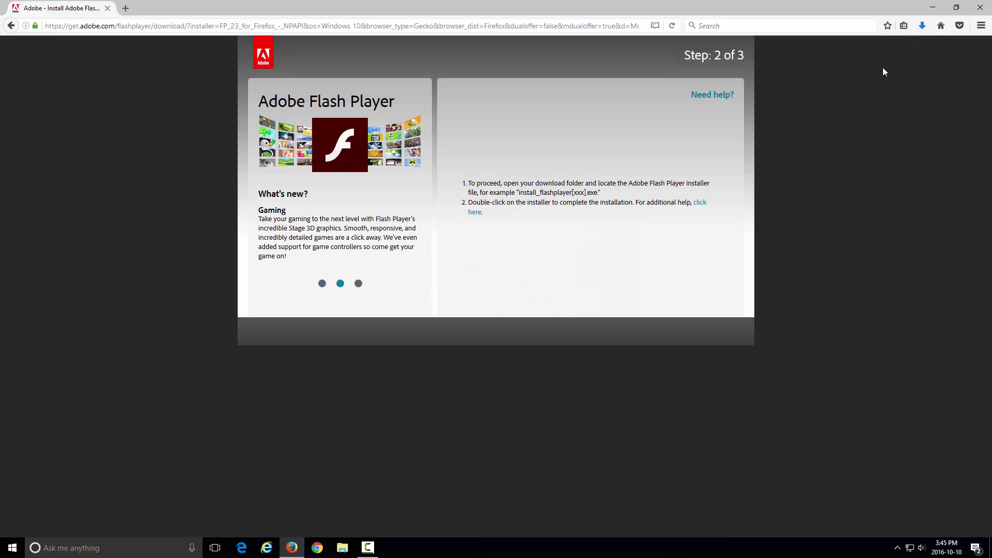
{"action": "left_click", "coordinate": [923, 31]}
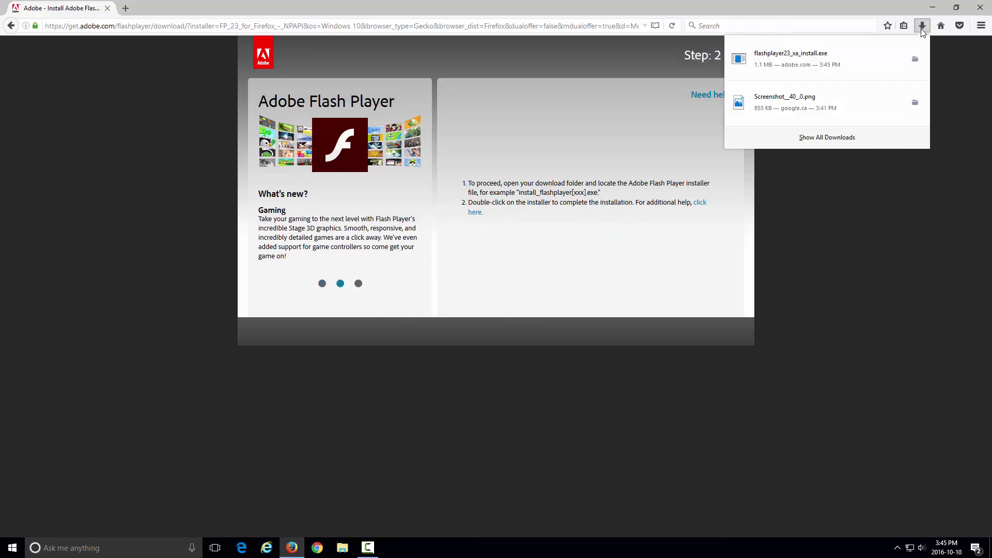
{"action": "left_click", "coordinate": [816, 60]}
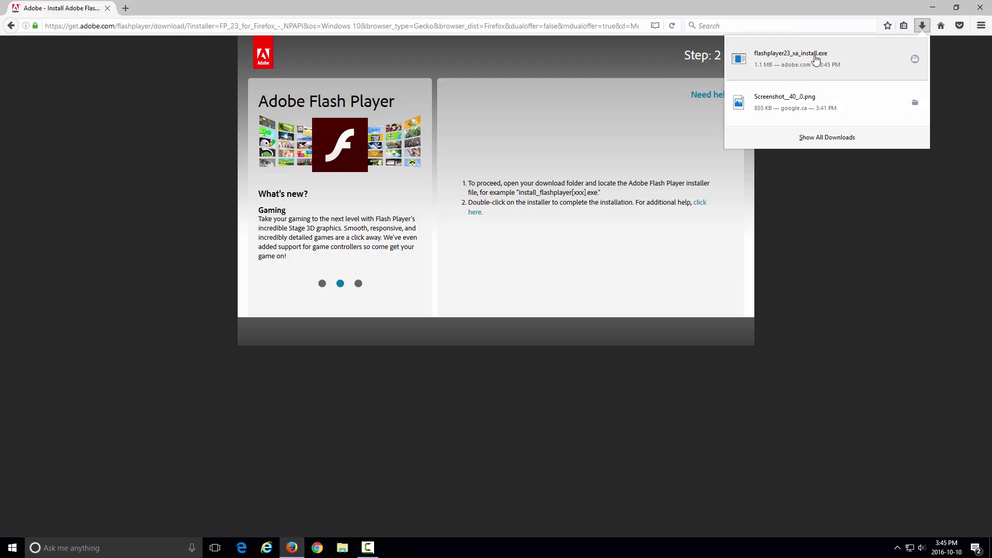
{"action": "left_click", "coordinate": [815, 60]}
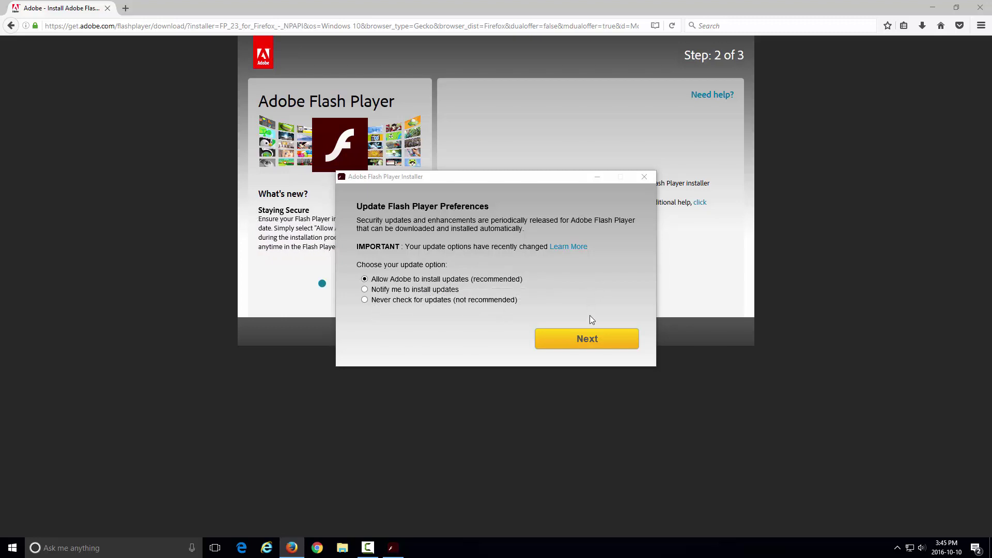
- Install Flash Player with 'Allow Adobe to install updates' kept, then finish the installer
{"action": "left_click", "coordinate": [589, 342]}
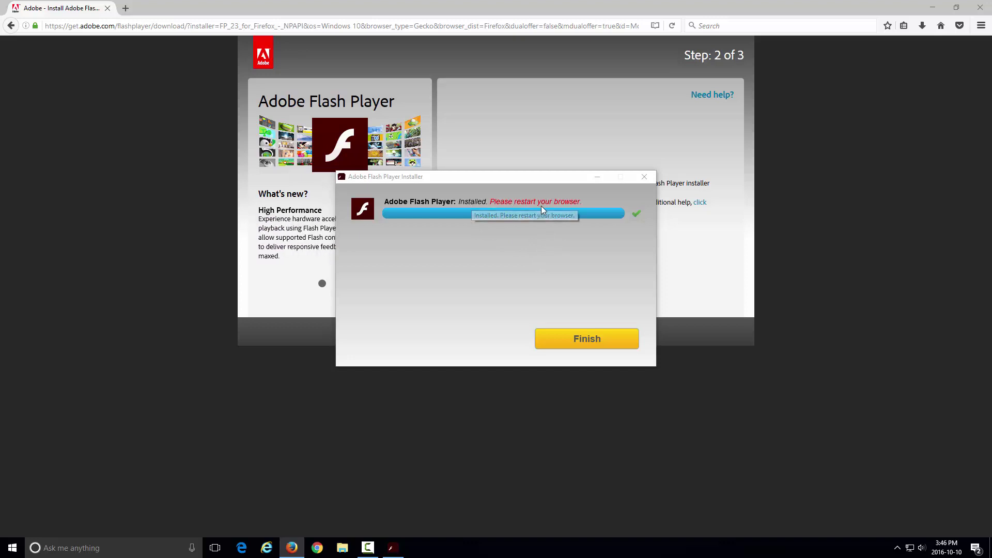
{"action": "left_click", "coordinate": [587, 344]}
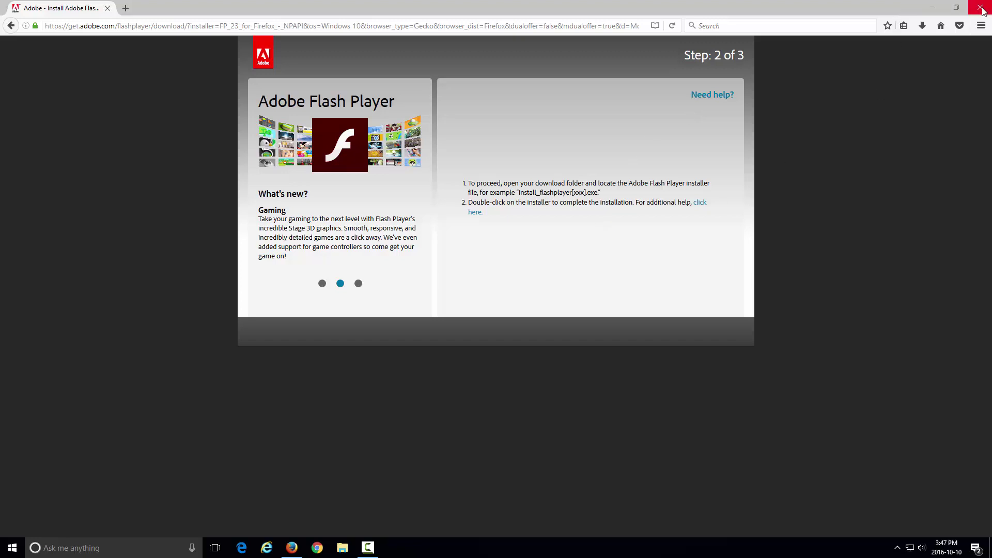
- Close Firefox and reopen it from the taskbar on a fresh Start Page
{"action": "left_click", "coordinate": [982, 11]}
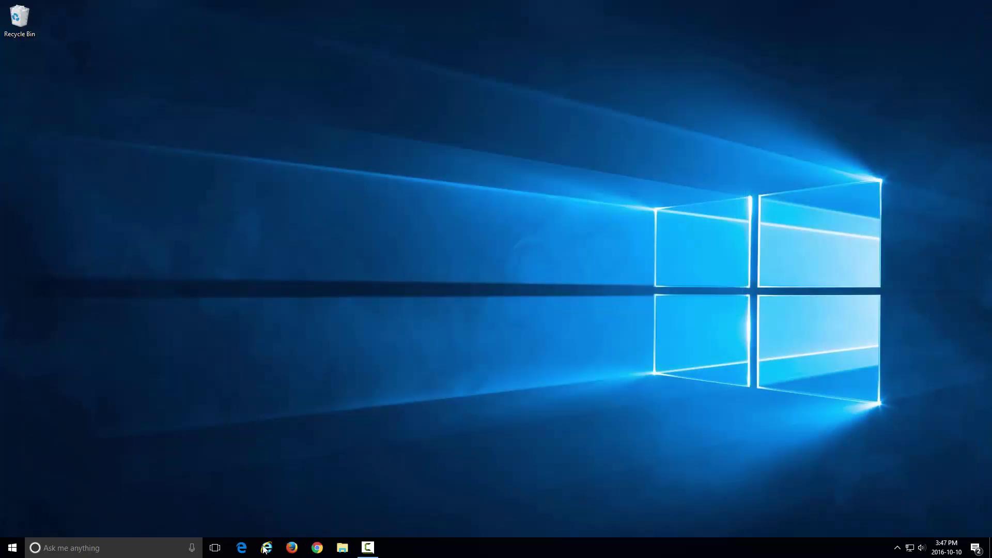
{"action": "left_click", "coordinate": [292, 549]}
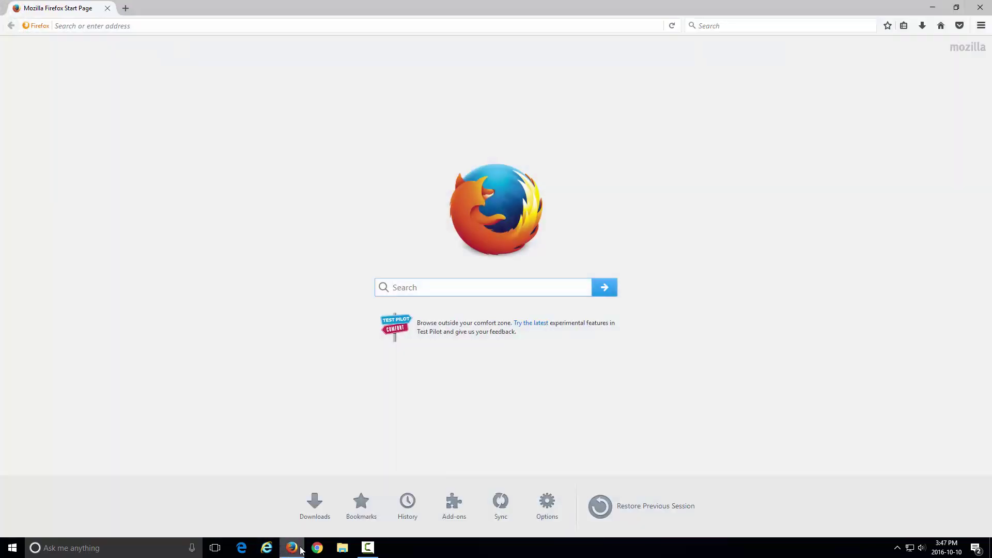
{"action": "left_click", "coordinate": [104, 26]}
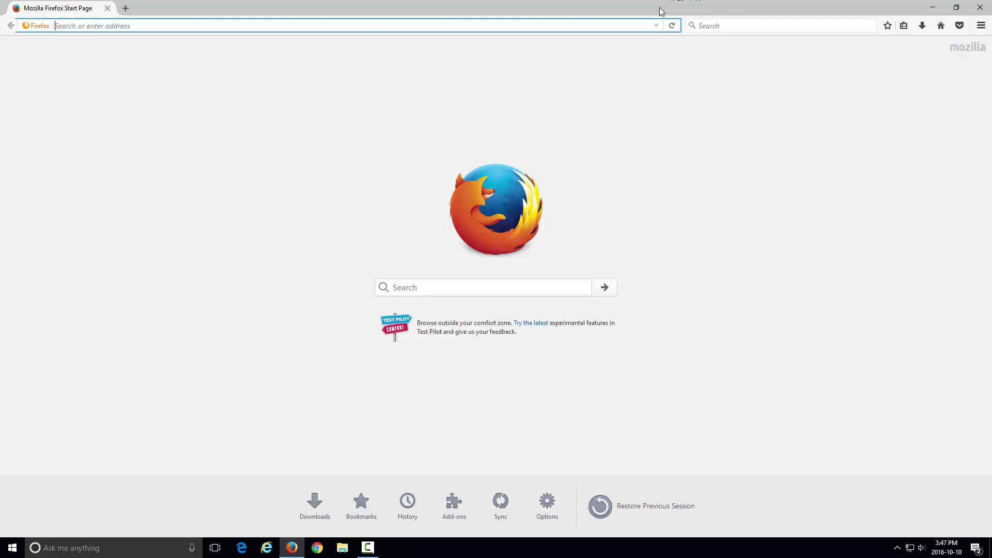
{"action": "type", "text": "t3"}
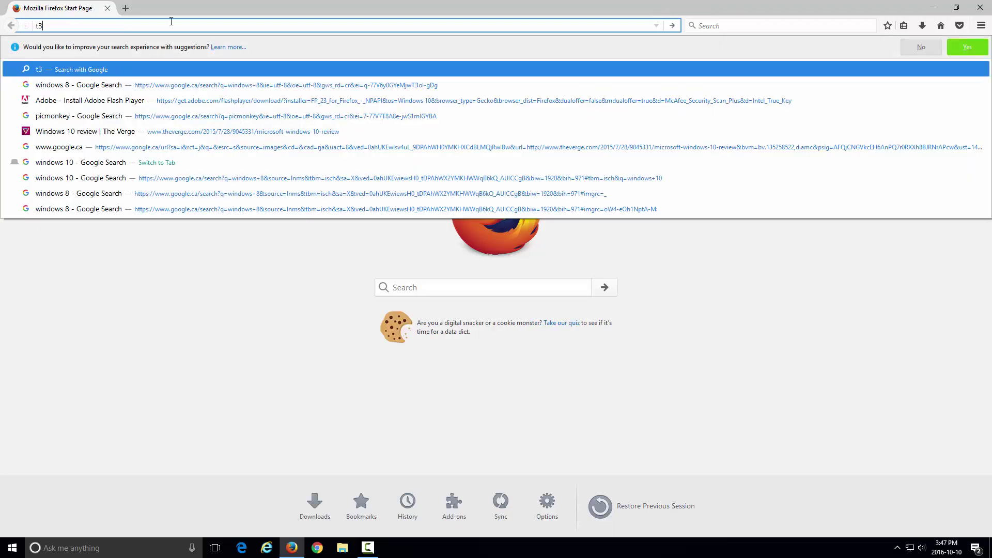
{"action": "type", "text": "chvoid"}
- Search t3chvoid, play the T3chVoid default-browser video, and pause it at 0:01
{"action": "key", "text": "Return"}
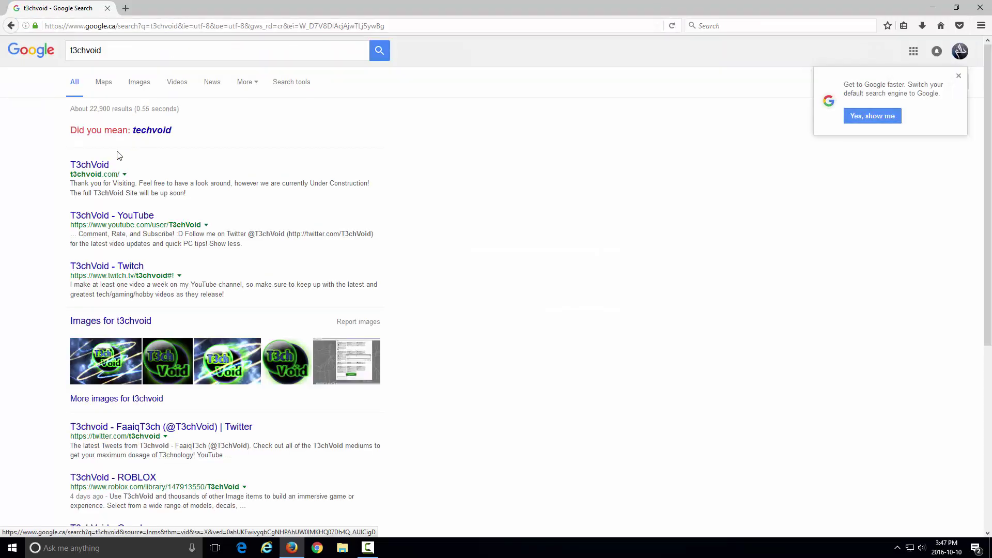
{"action": "left_click", "coordinate": [129, 220]}
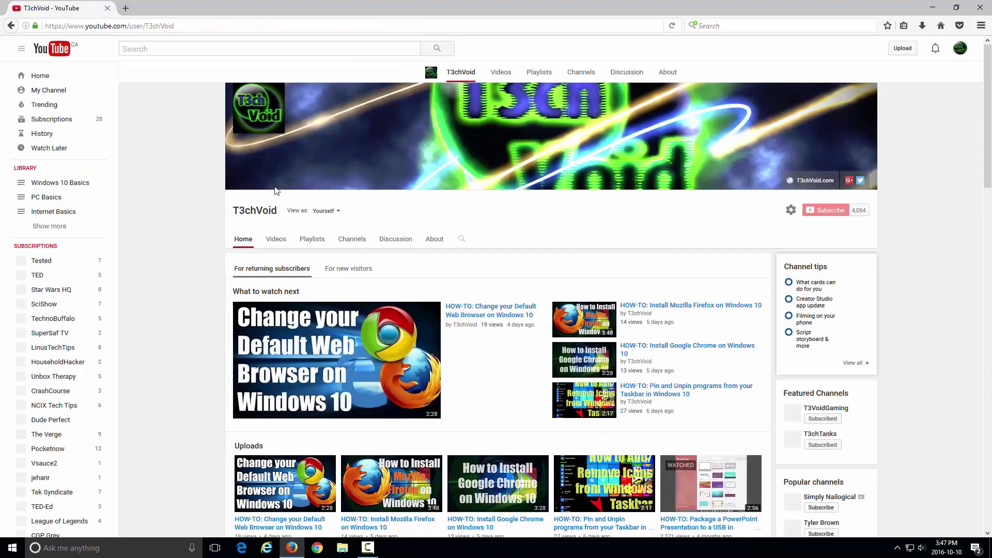
{"action": "left_click", "coordinate": [338, 368]}
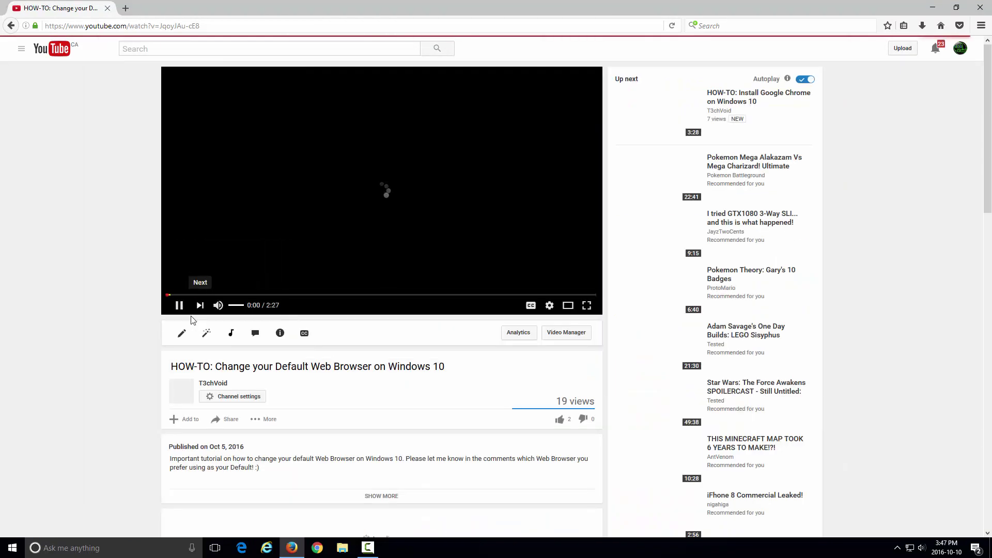
{"action": "left_click", "coordinate": [178, 305]}
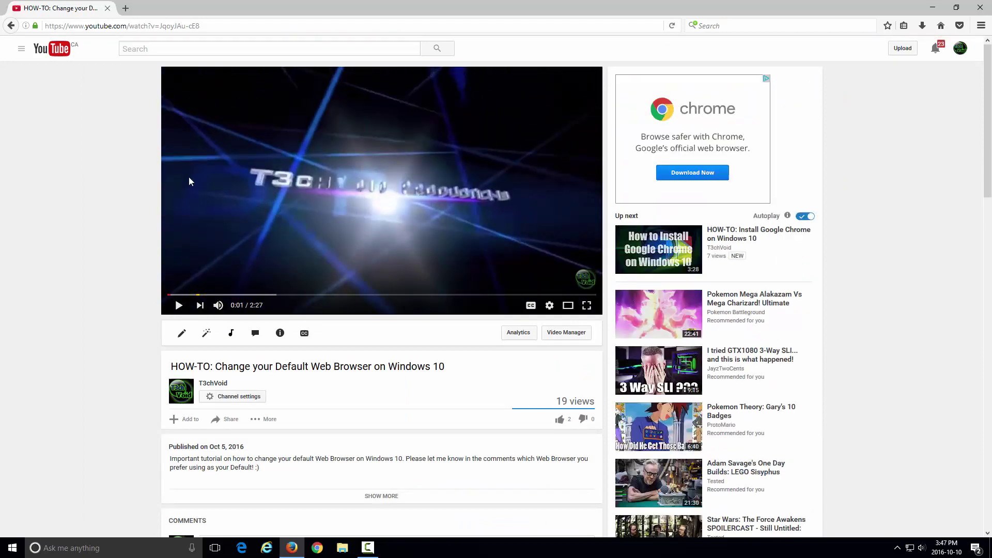
- Close the Firefox window after the video playback test
{"action": "left_click", "coordinate": [982, 7]}
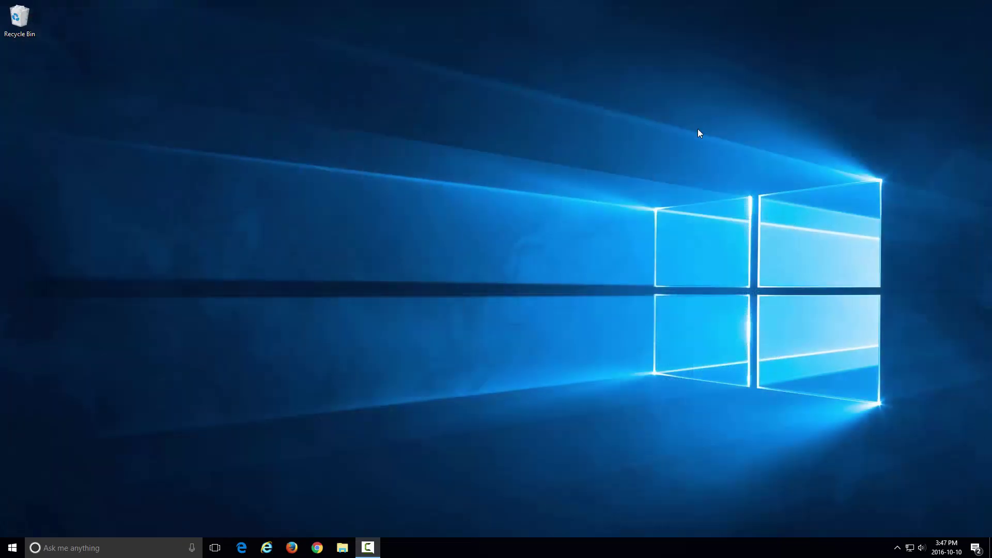